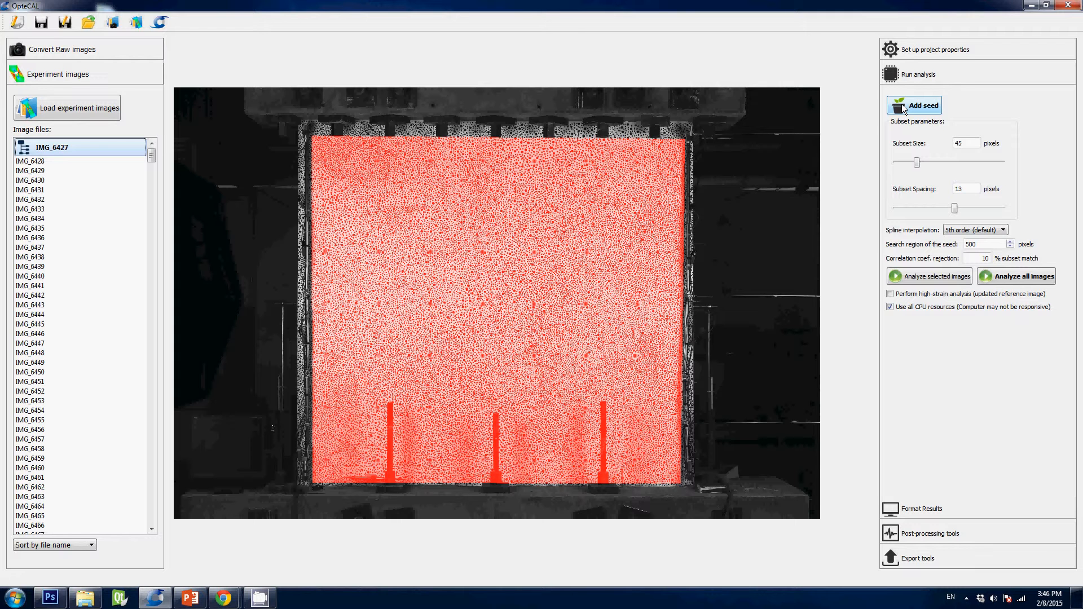
Add two seeds to the masked region: one between the left and middle dark bars, one near the upper-right corner.
left_click(919, 109)
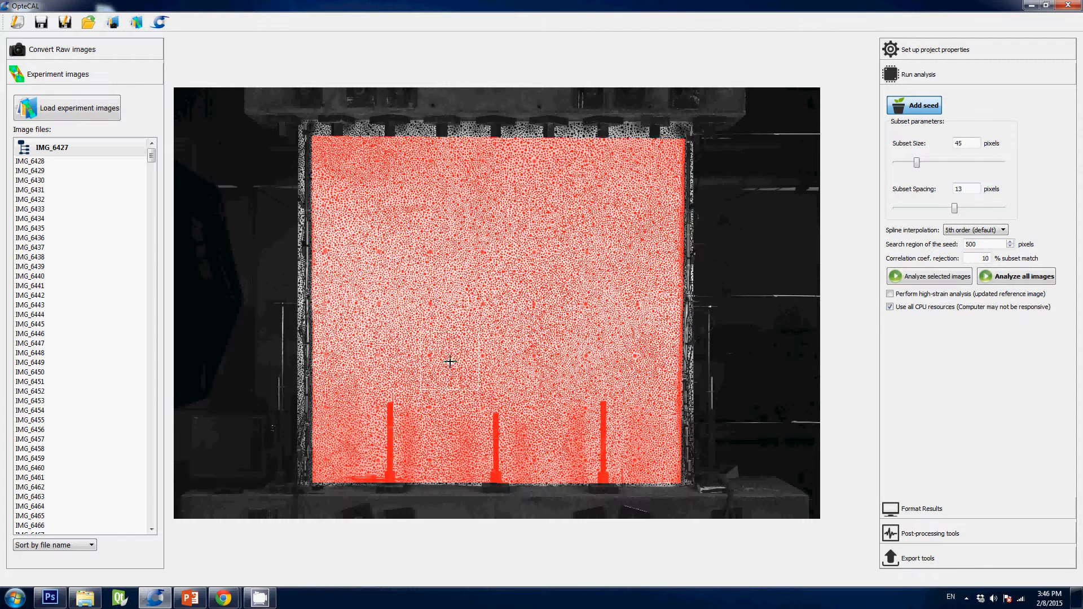
left_click(444, 396)
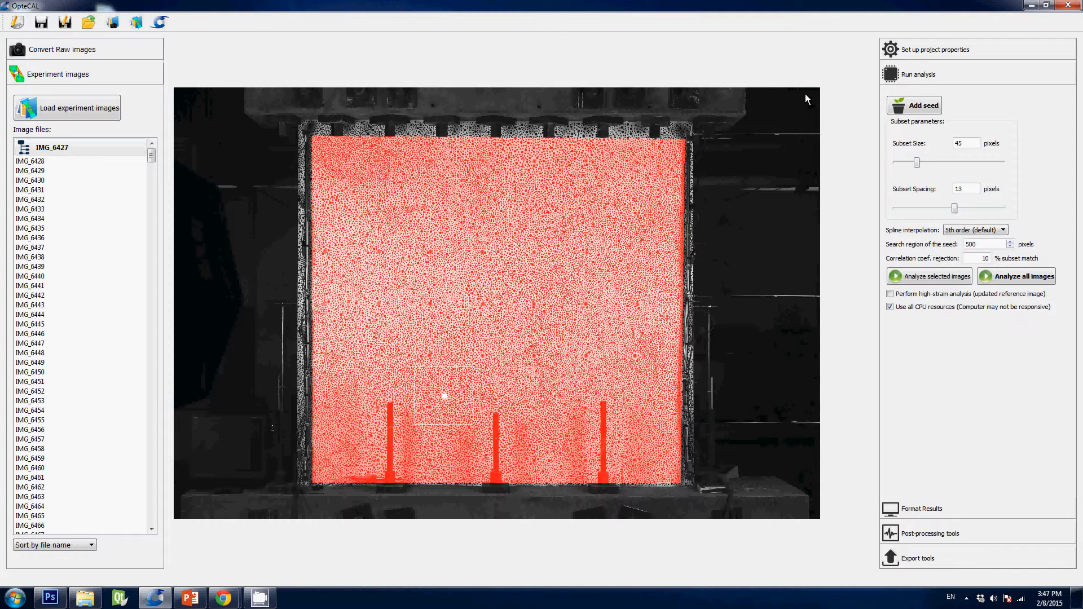
left_click(911, 106)
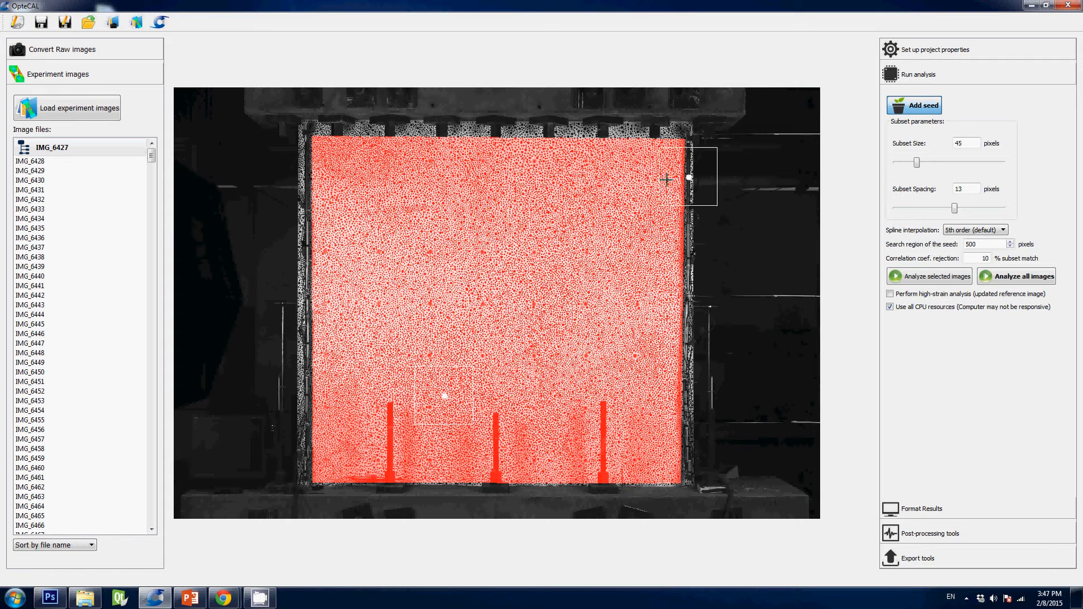
left_click(601, 201)
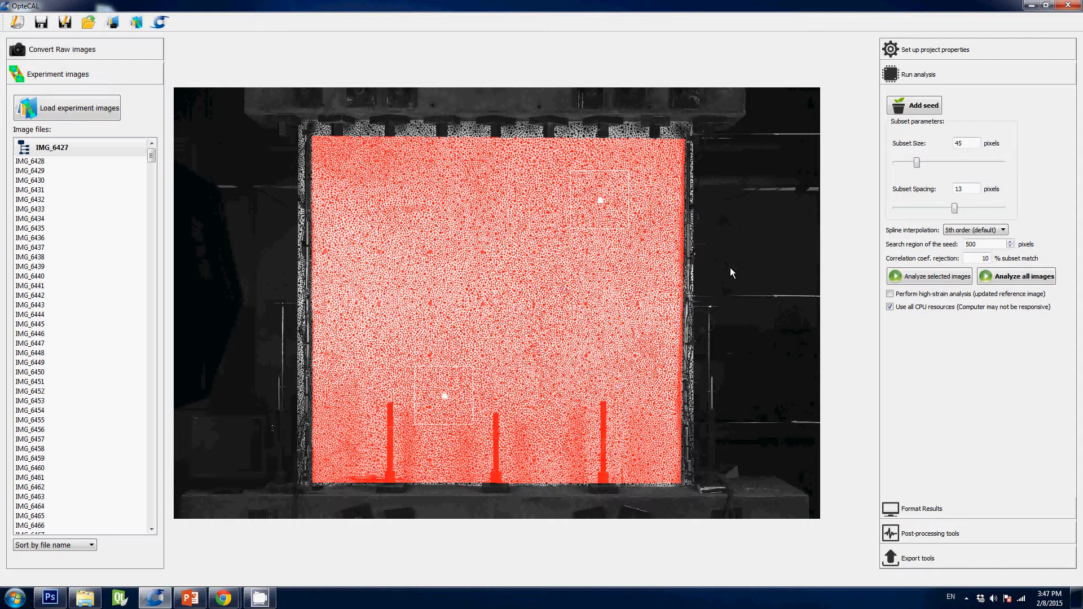
Set the search region of the seed to 2000 pixels and shift the lower-left seed slightly upward.
double_click(970, 244)
type("2000")
double_click(969, 244)
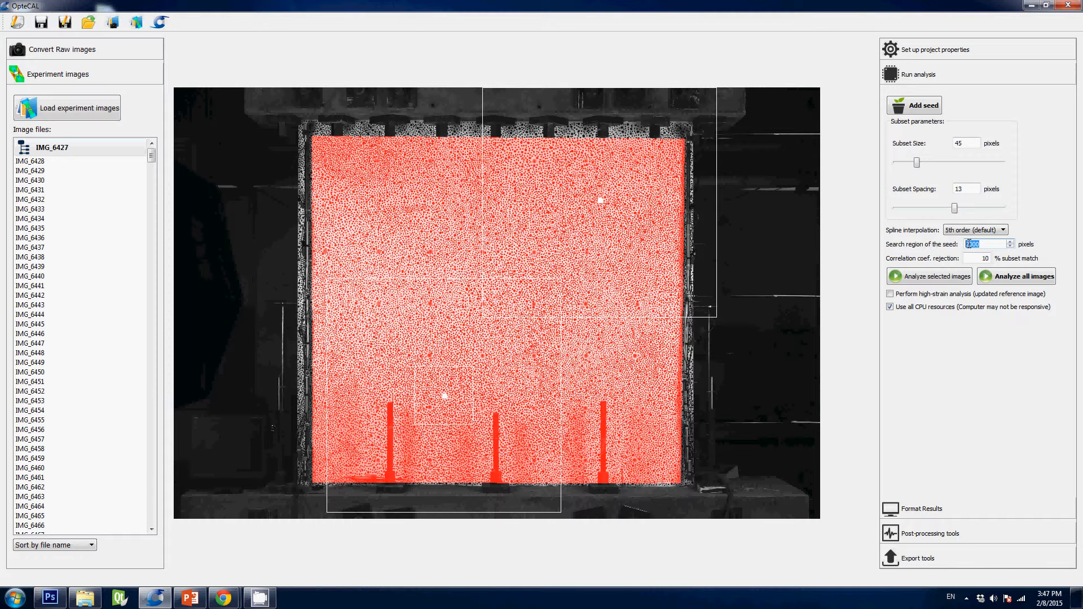
scroll(552, 259, "down", 3)
scroll(363, 359, "up", 2)
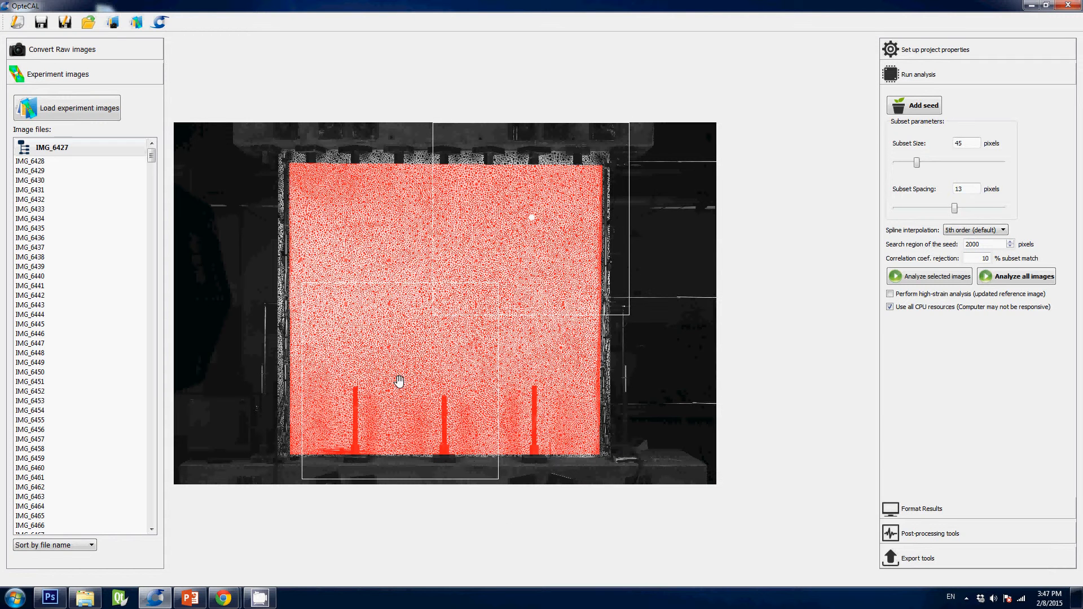
left_click_drag(399, 382, 396, 373)
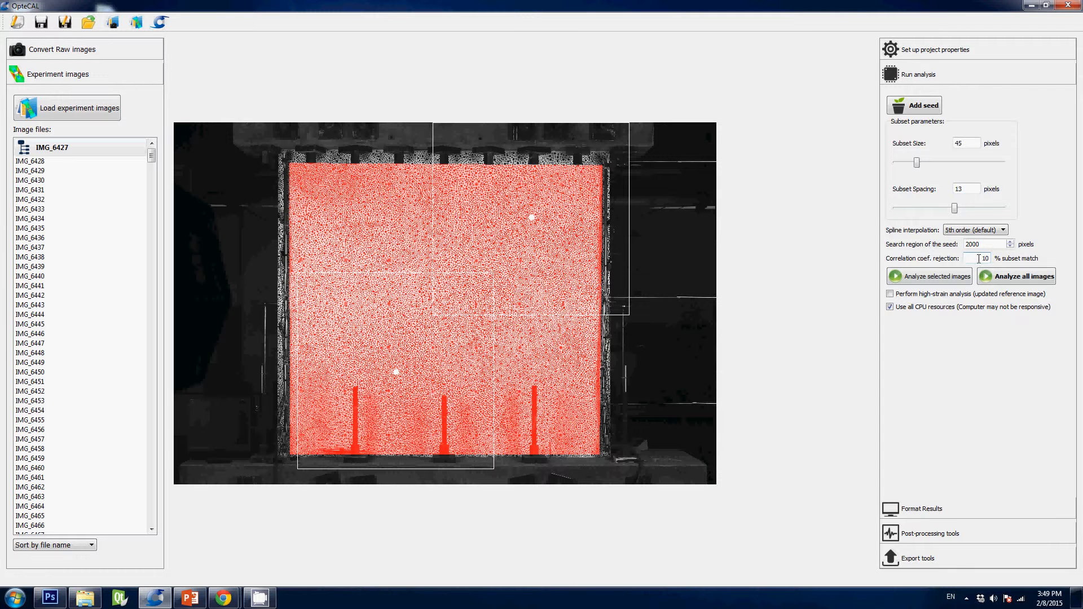
Display experiment image IMG_7409 to examine the specimen's condition near the end of the test.
left_click_drag(979, 259, 1016, 264)
left_click(111, 152)
left_click_drag(153, 157, 154, 518)
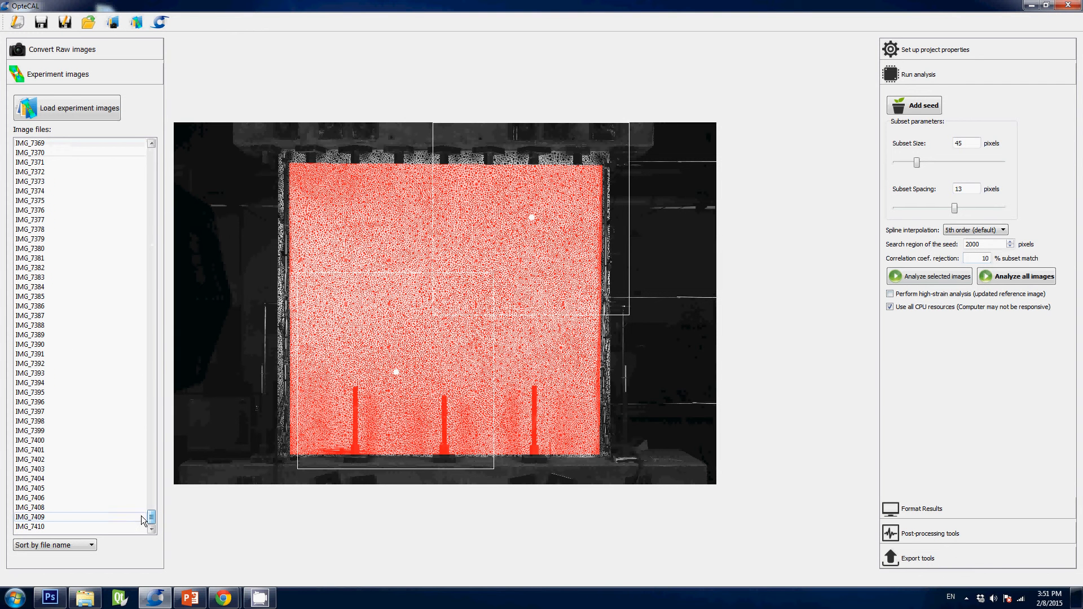
left_click(122, 515)
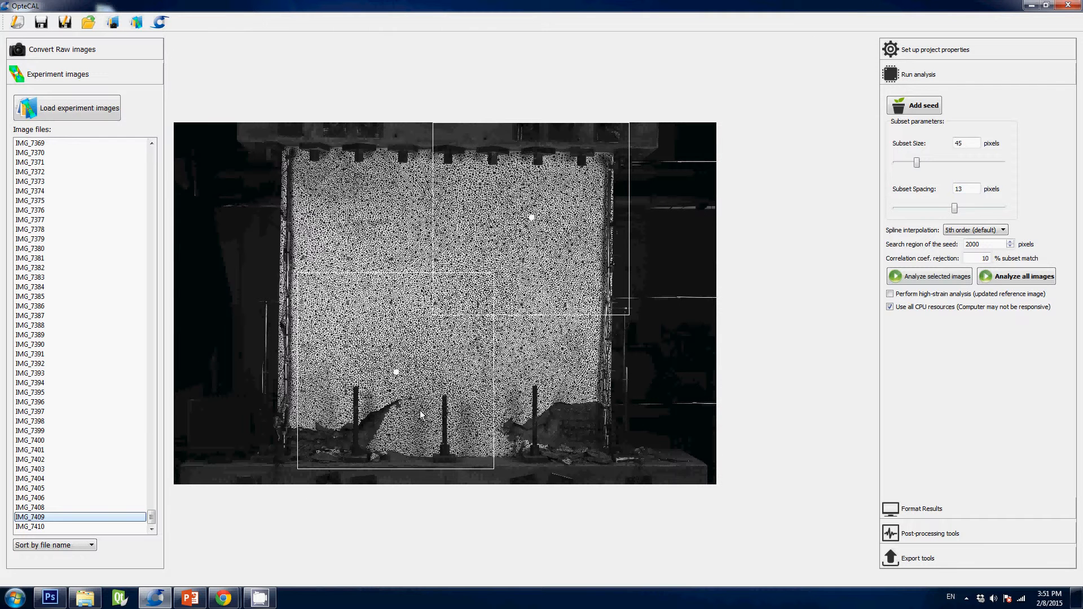
left_click(916, 311)
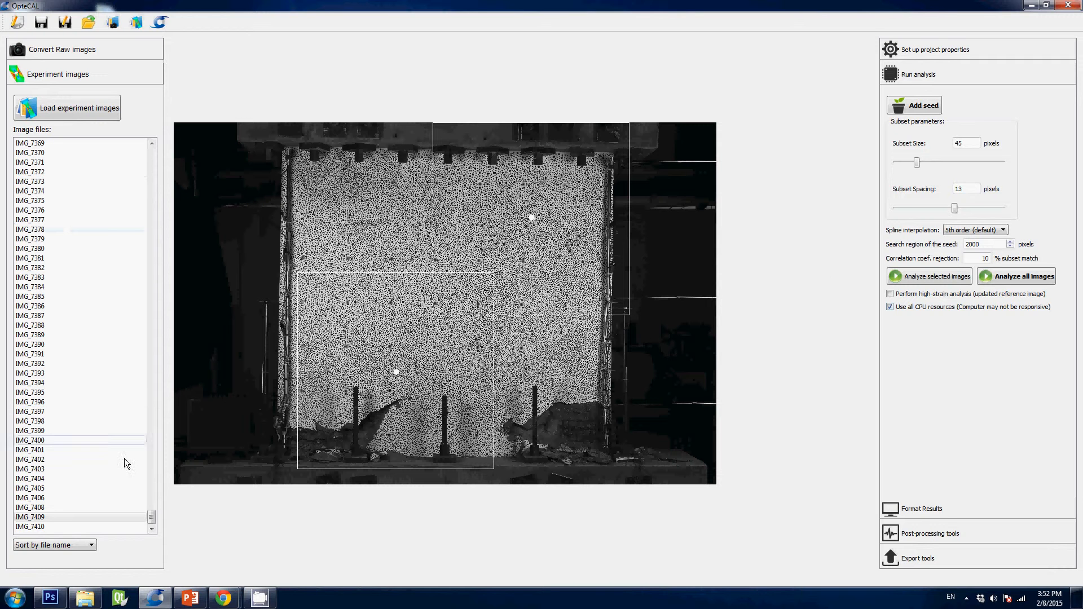
Select images IMG_6502 through IMG_6509 and view the formatted U displacement results on IMG_6510.
left_click_drag(151, 514, 188, 183)
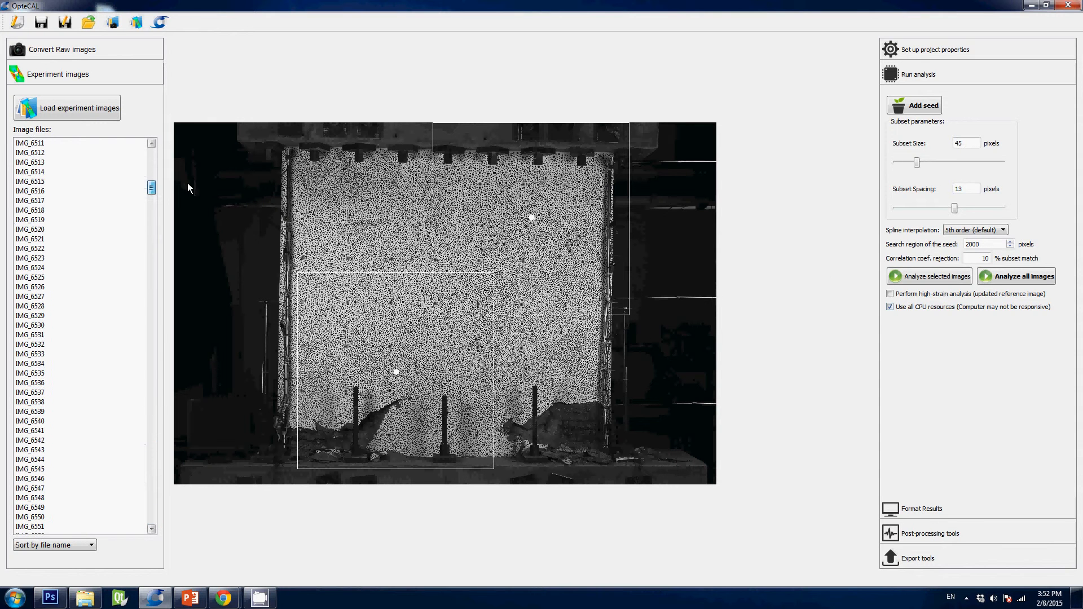
left_click(103, 202)
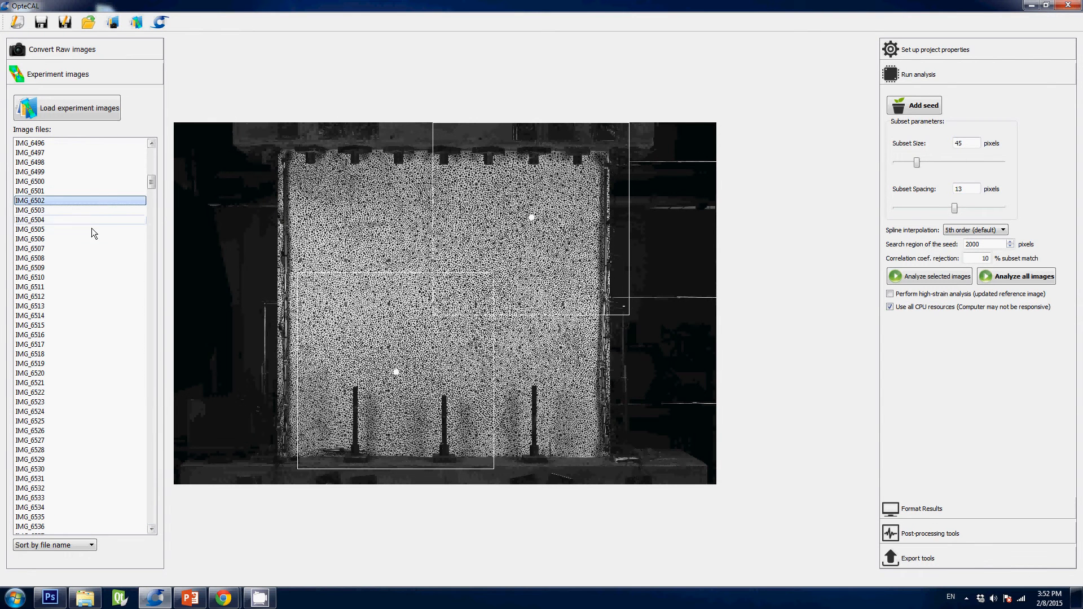
left_click(74, 270, "shift")
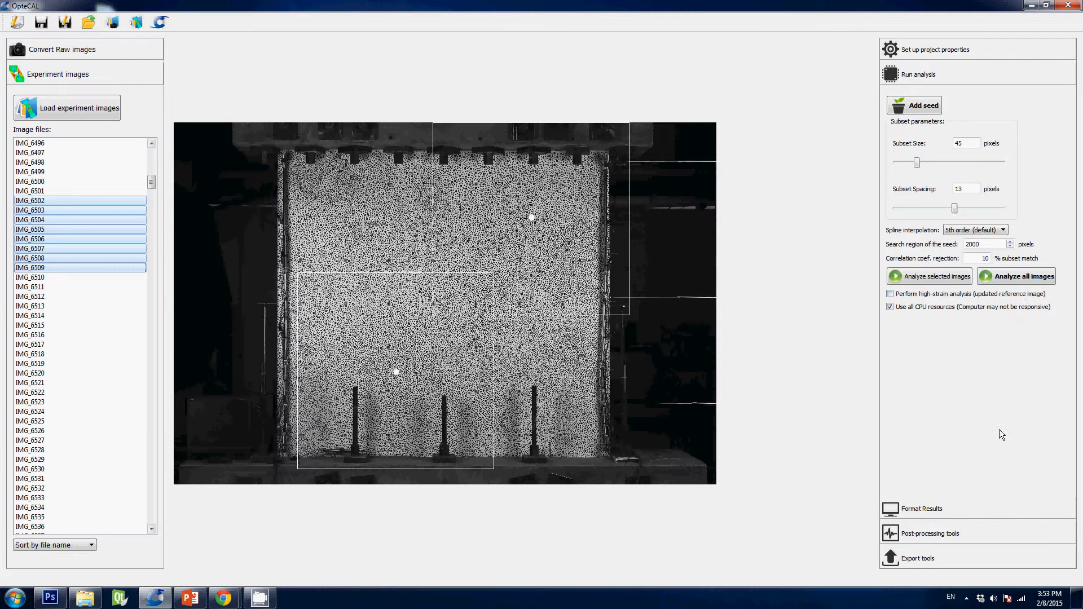
left_click(973, 503)
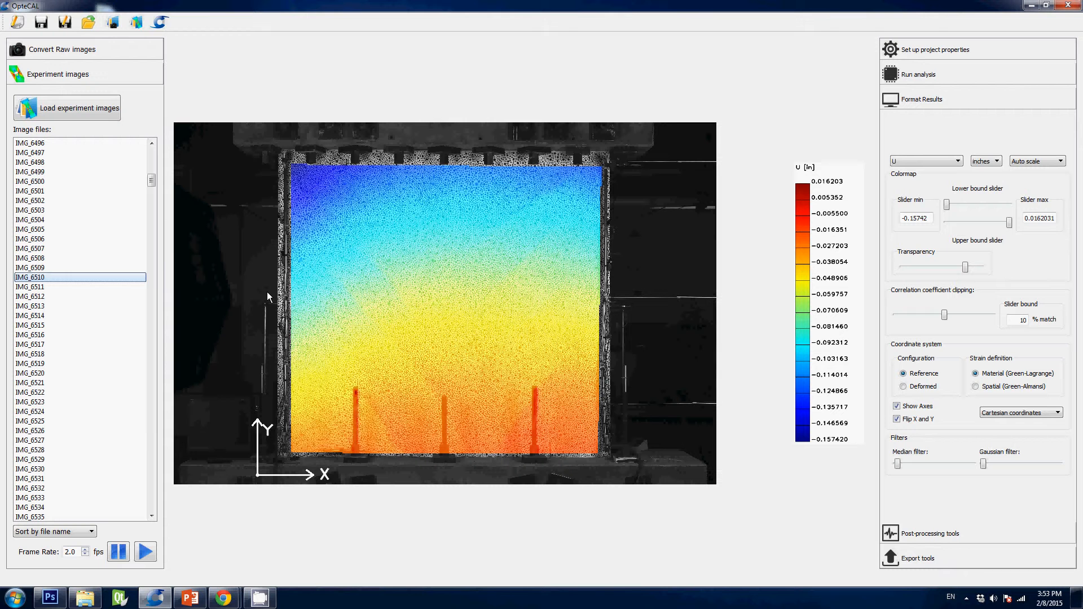
Start analyzing the selected images from IMG_6510 through IMG_7409 and cancel the processing.
left_click(903, 76)
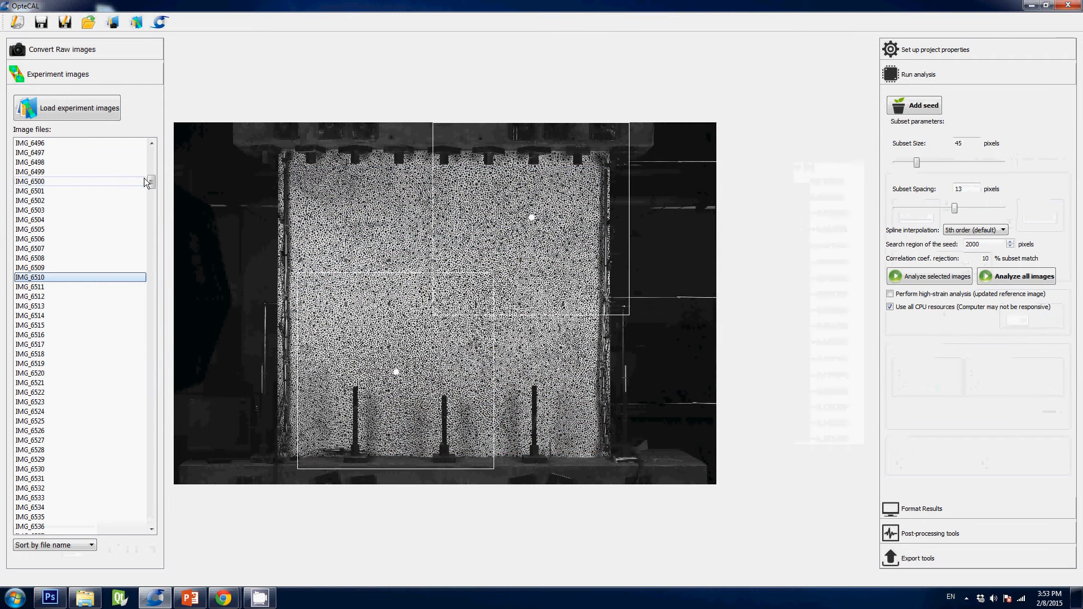
left_click_drag(152, 184, 118, 525)
left_click(69, 518, "shift")
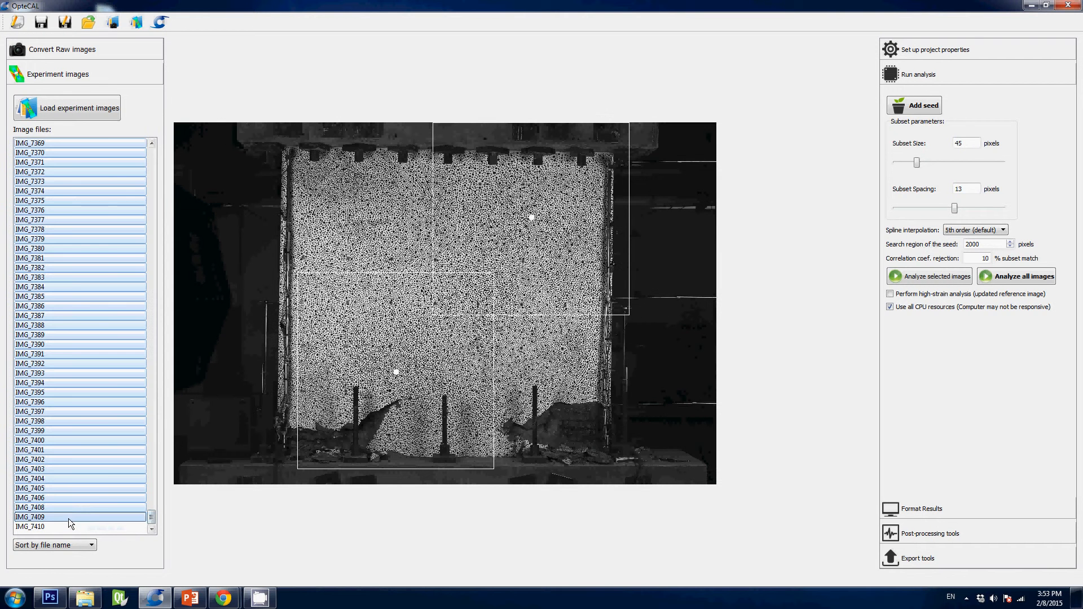
left_click(967, 281)
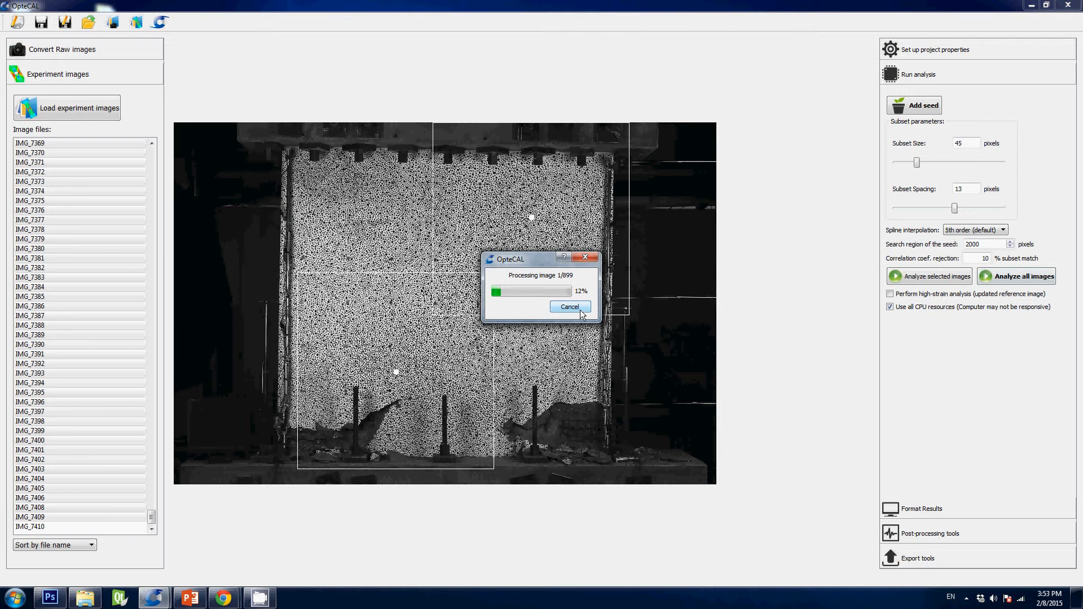
left_click(581, 310)
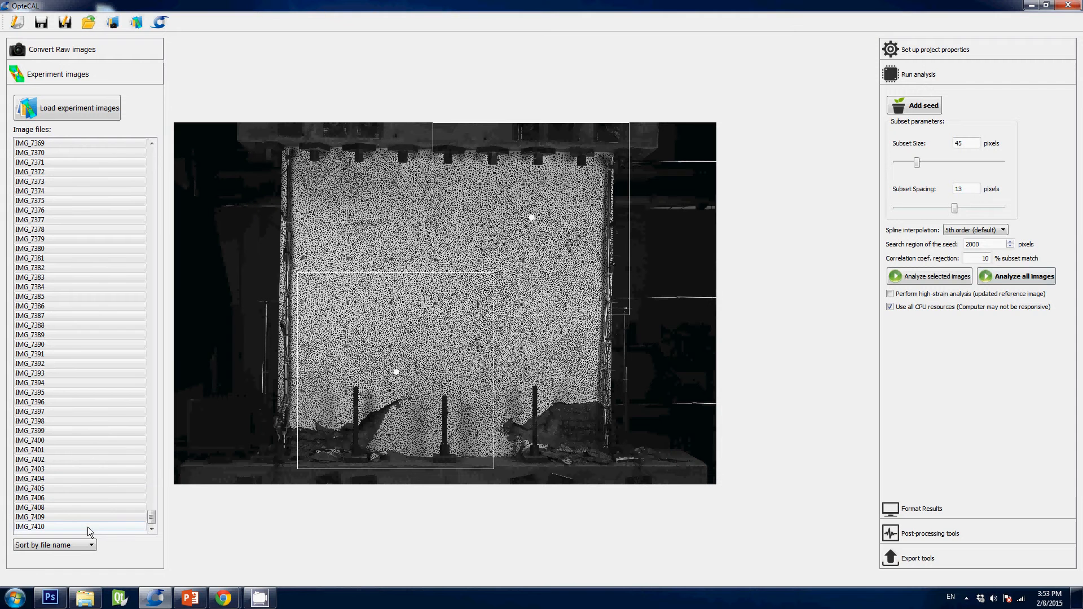
Display the last experiment image, IMG_7410, followed by the early image IMG_6483 for comparison.
left_click(127, 527)
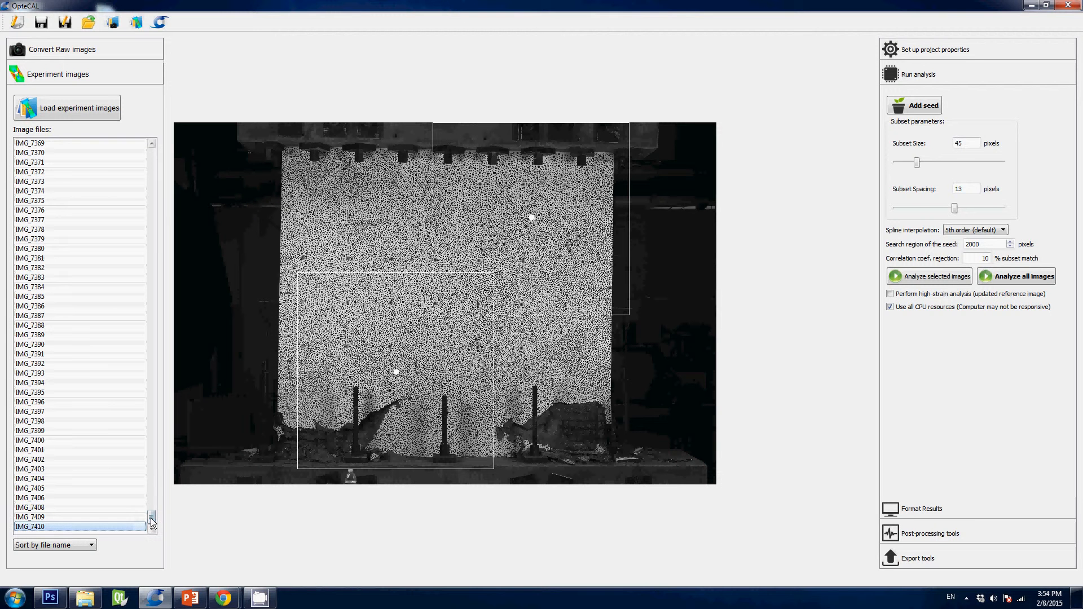
left_click_drag(152, 518, 128, 177)
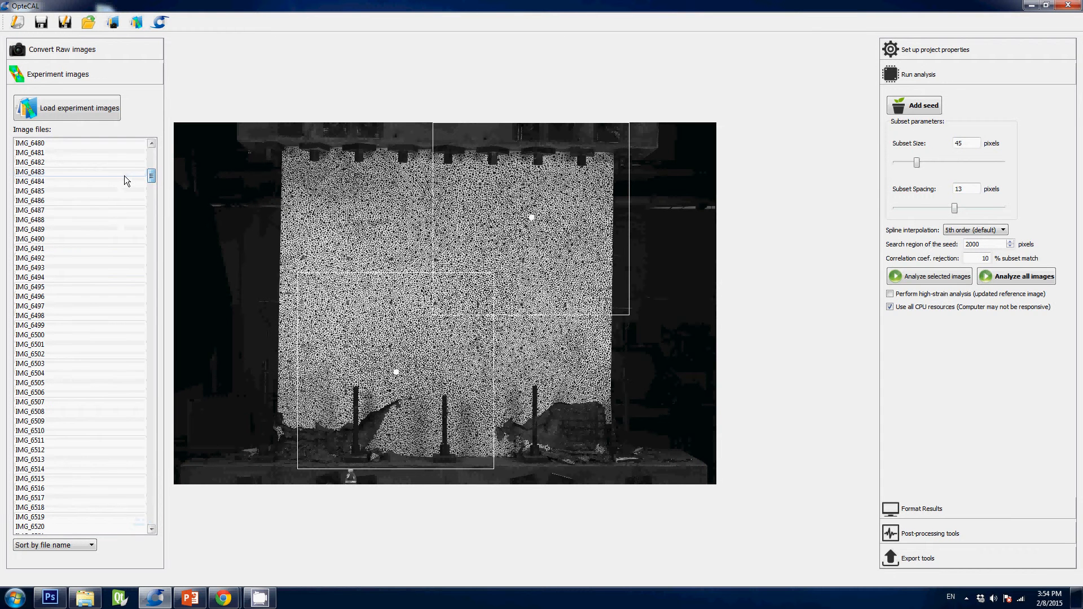
left_click(125, 175)
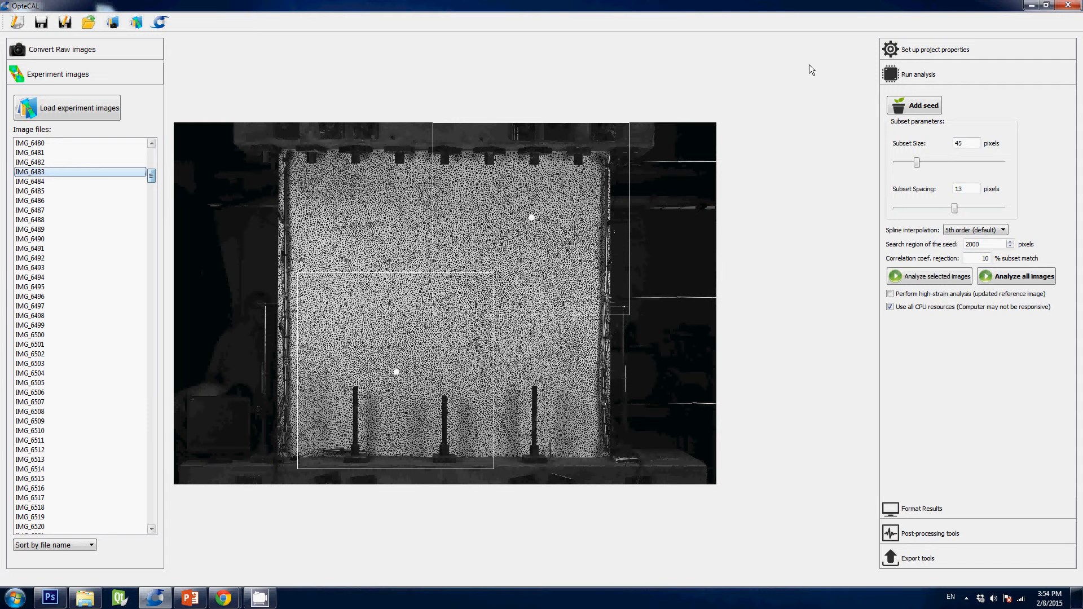
Switch to PowerPoint, start the slide show from slide 5, and go back to the slides illustrating subset size.
left_click(191, 598)
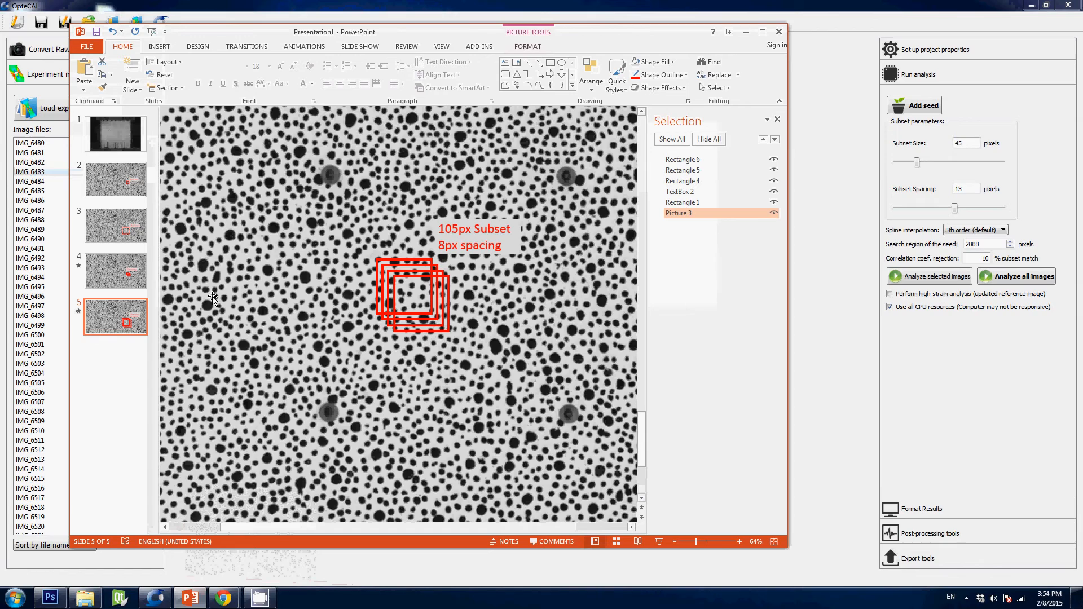
key("shift+F5")
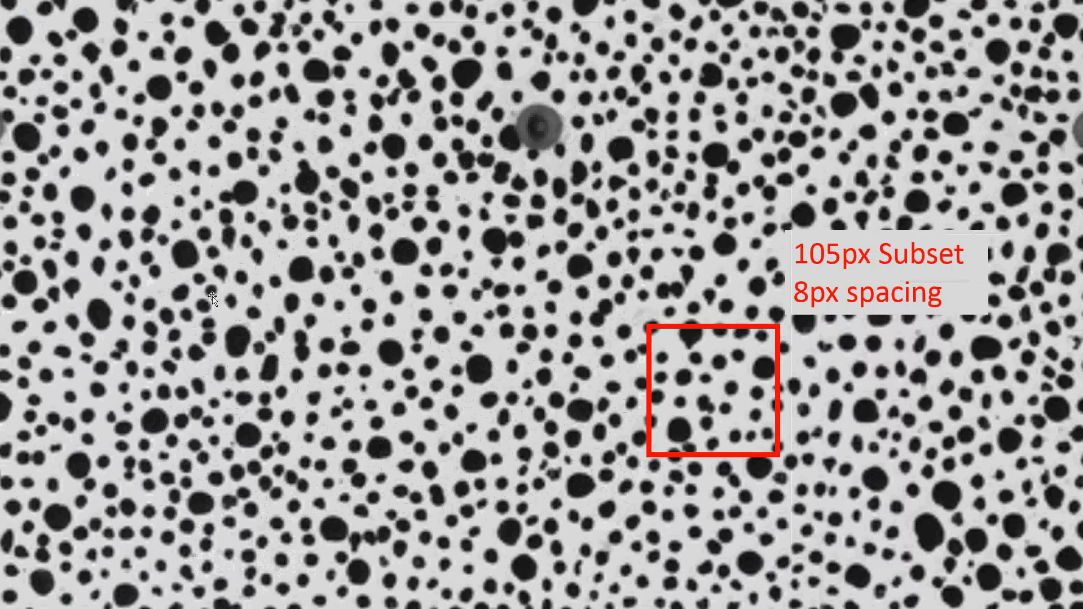
key("Left")
key("Left")
key("Left")
key("Left")
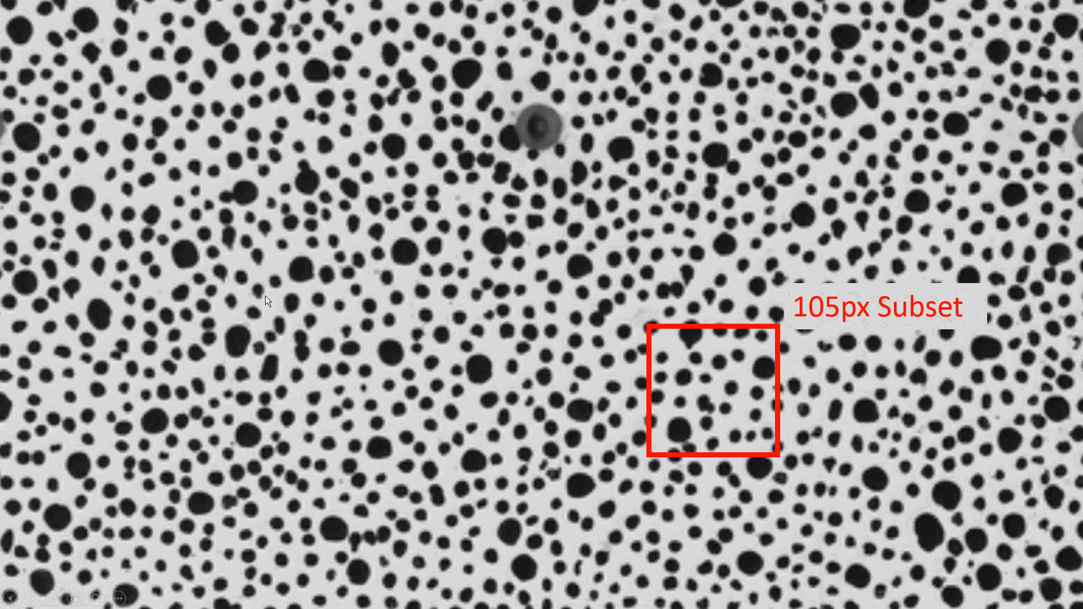
Examine the slides on 13px spacing and the 105px subset with 8px spacing, and leave the presentation.
key("Right")
key("Right")
key("Right")
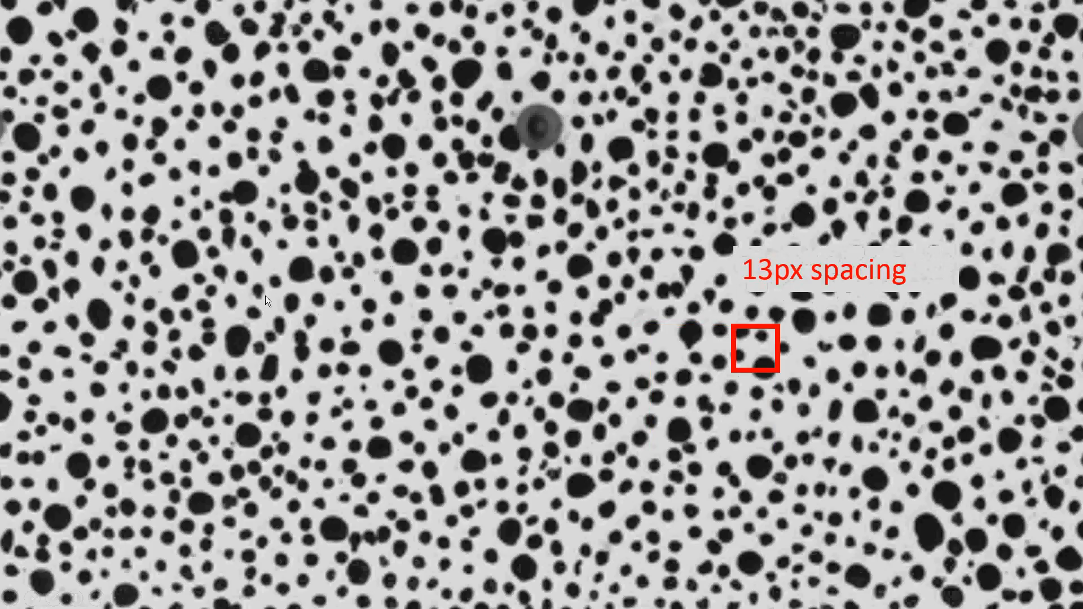
key("Right")
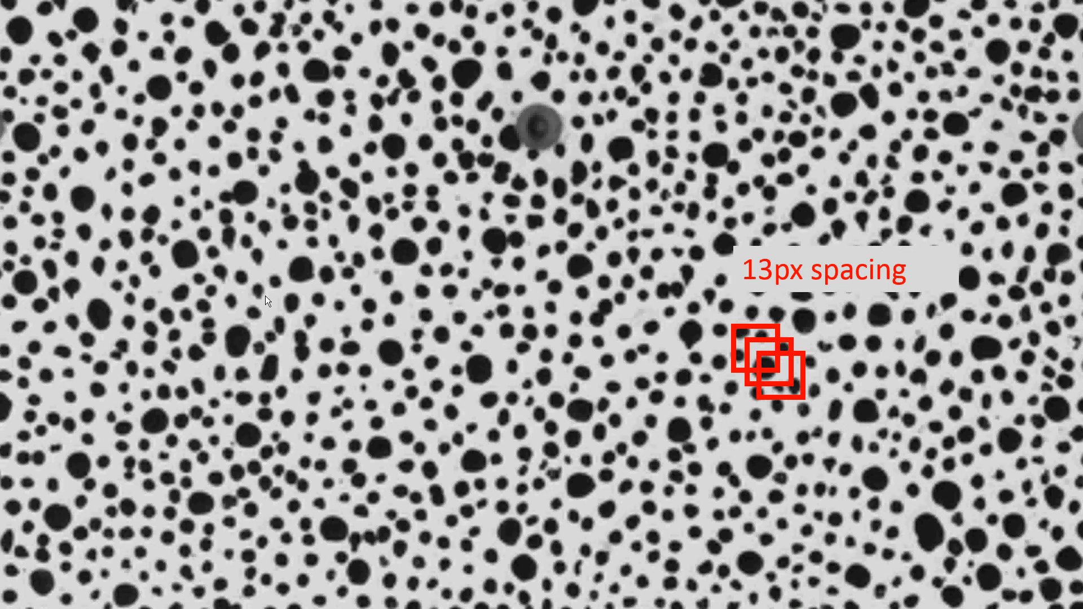
key("Right")
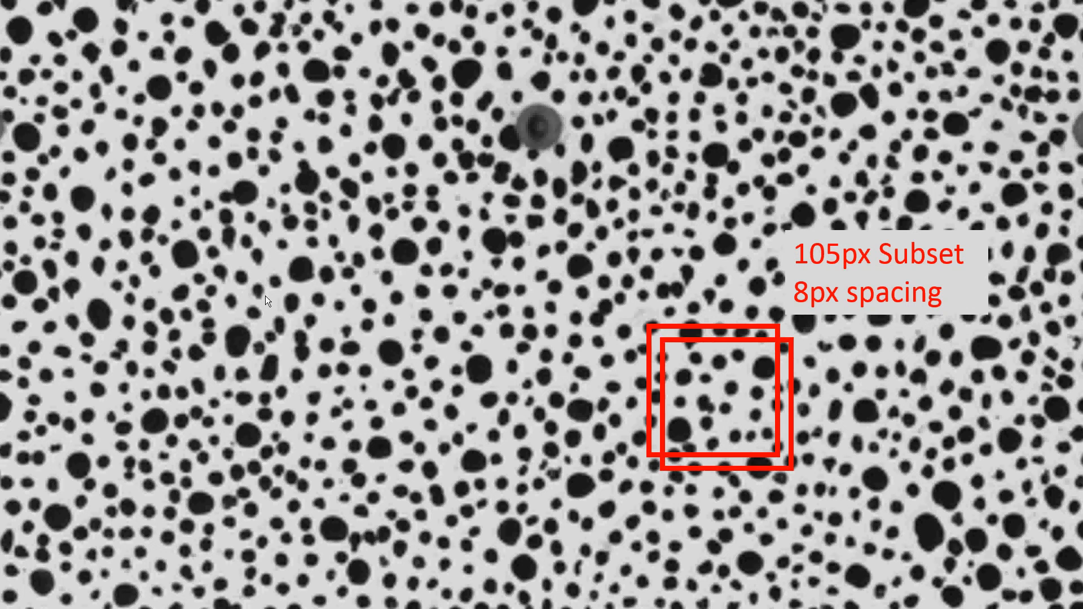
key("Escape")
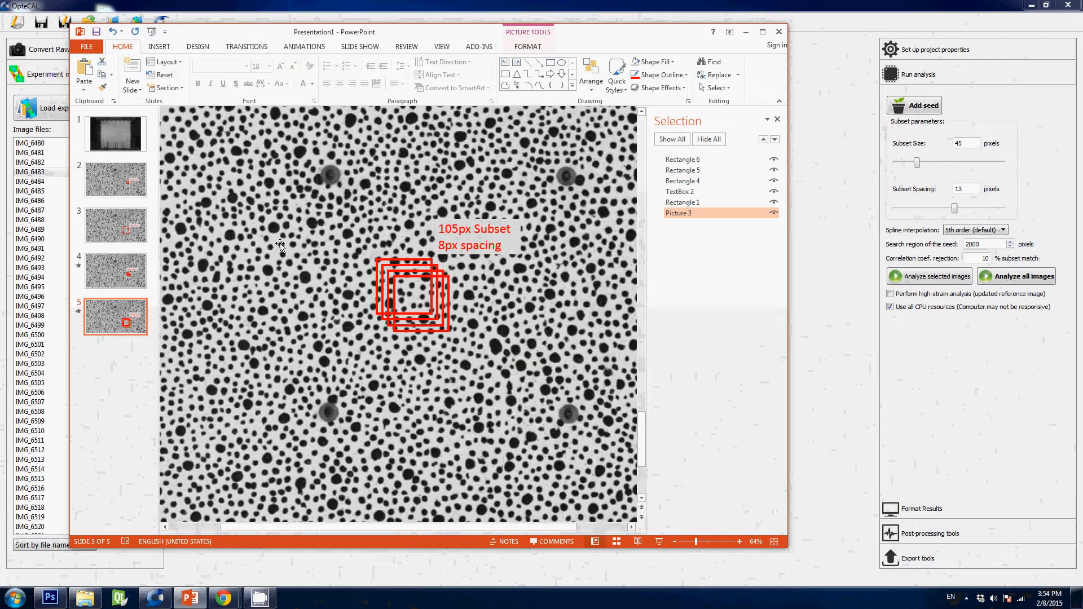
left_click(746, 31)
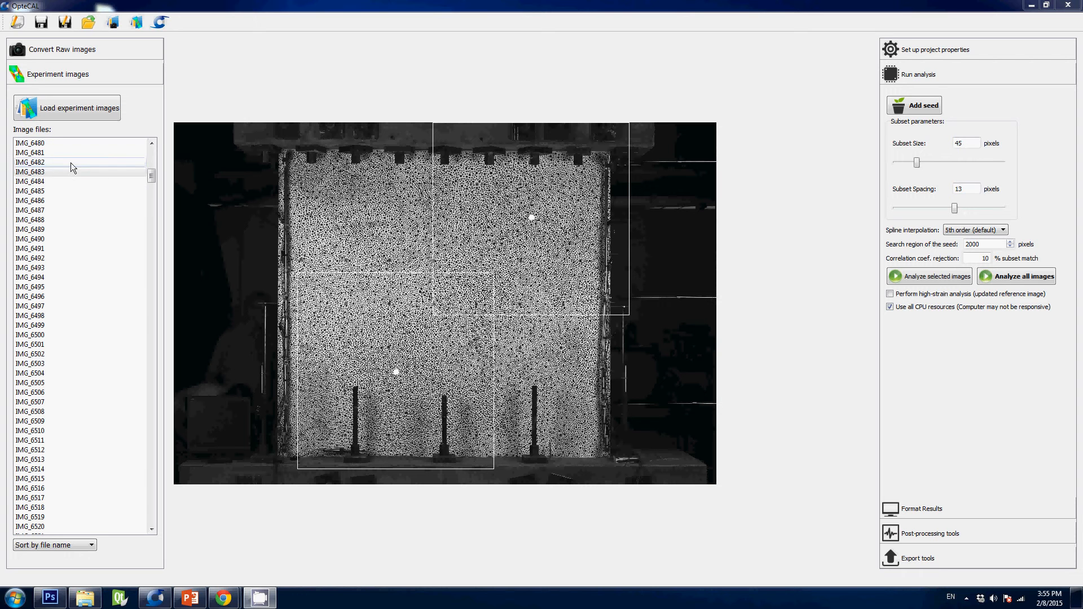
Display experiment image IMG_7272 from the later part of the image sequence.
left_click(140, 172)
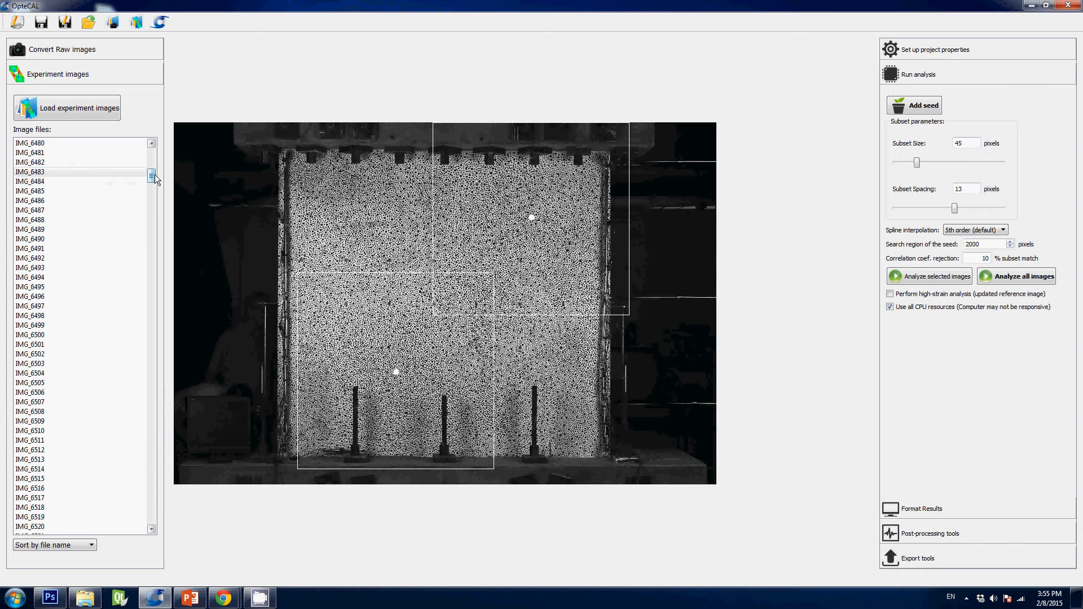
left_click_drag(155, 174, 148, 467)
left_click(61, 471)
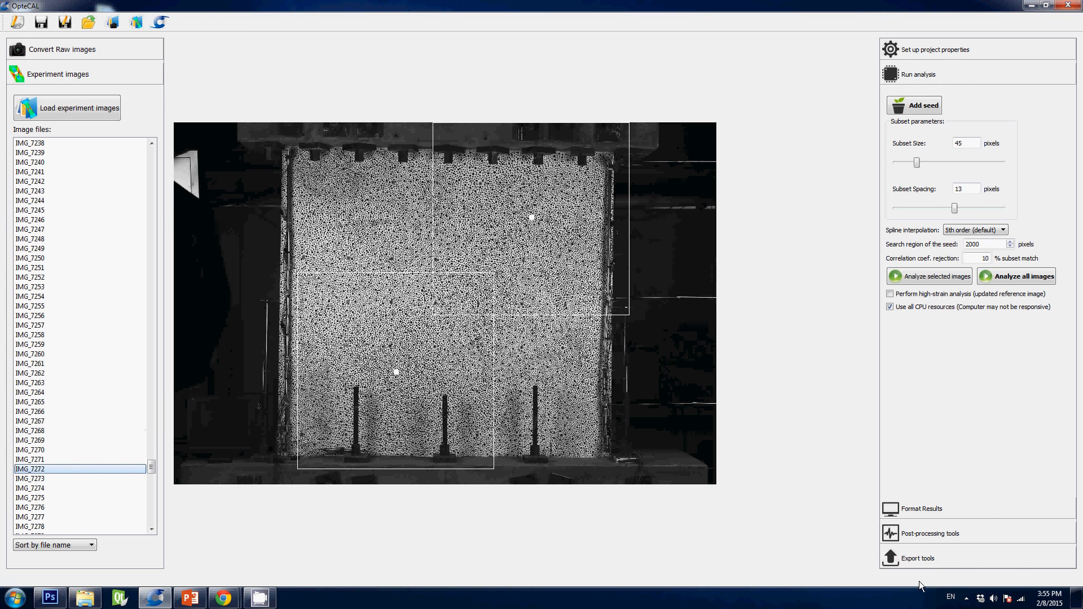
left_click(967, 599)
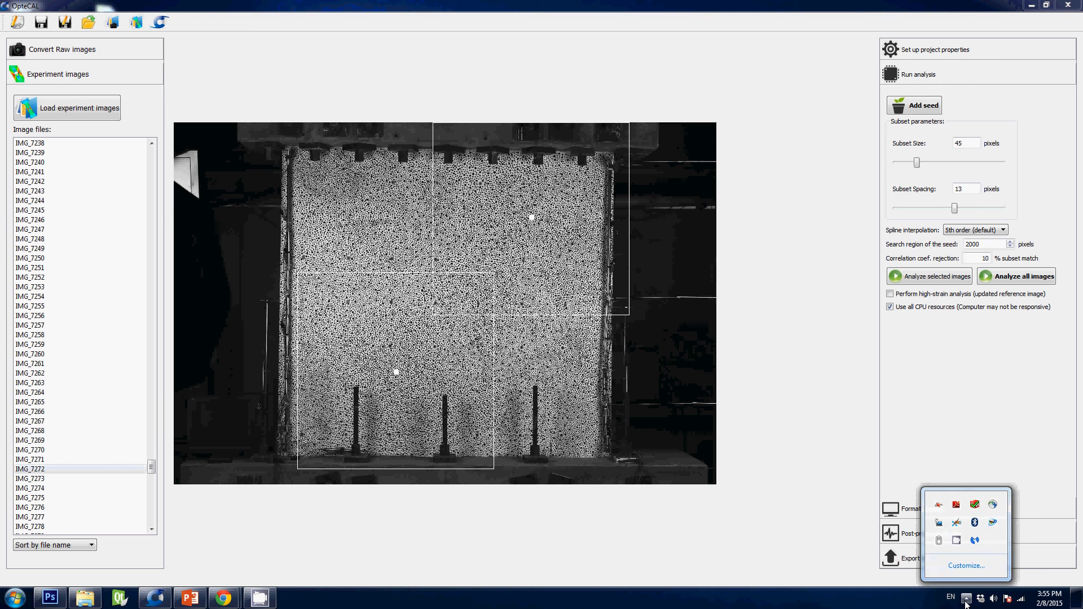
right_click(957, 542)
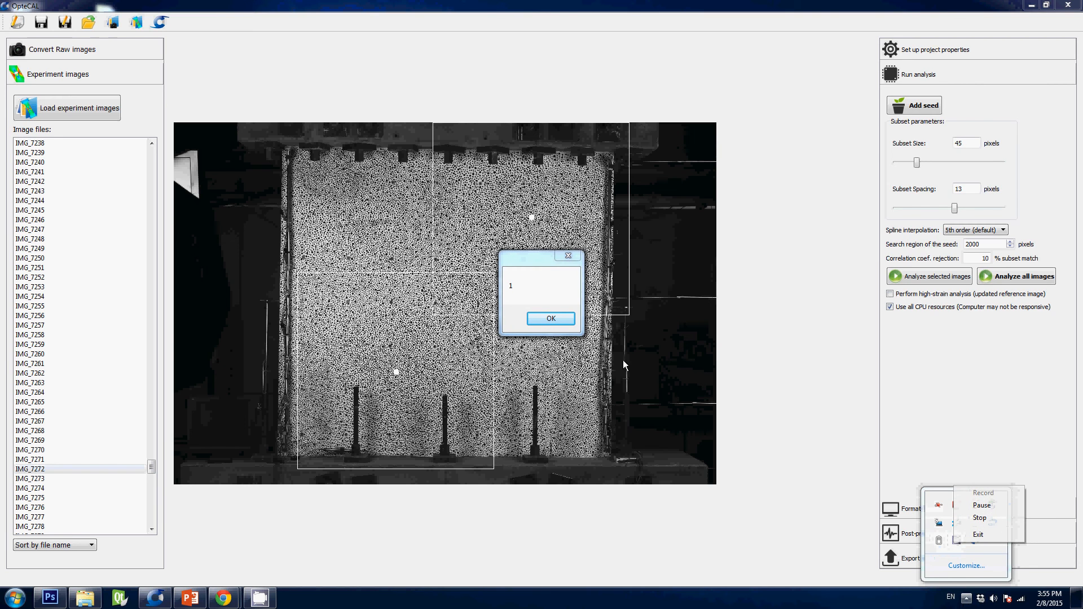